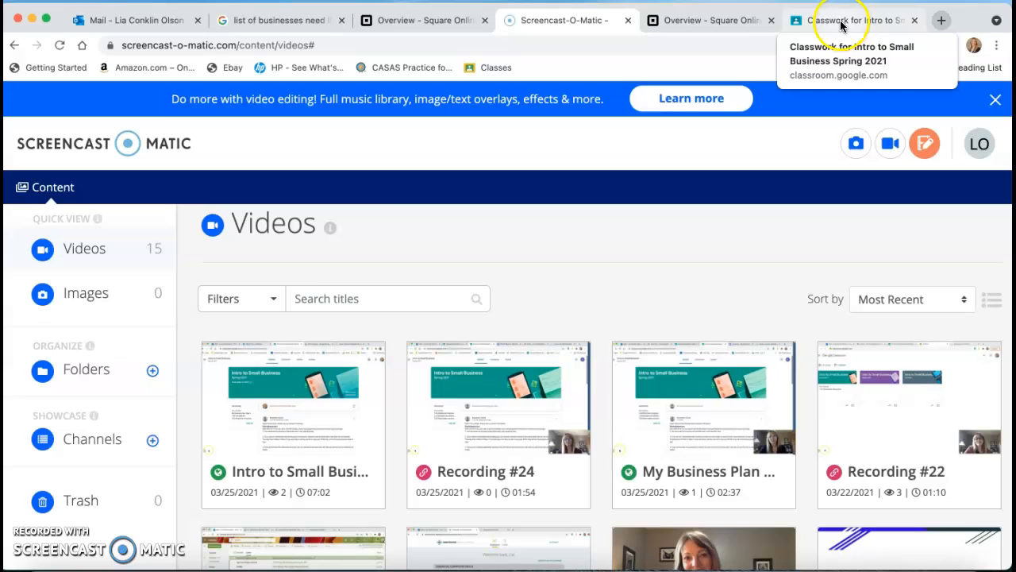
Step: Switch to the Square Online overview for Rise and try to open its website designer, returning to the overview after each attempt
click(707, 22)
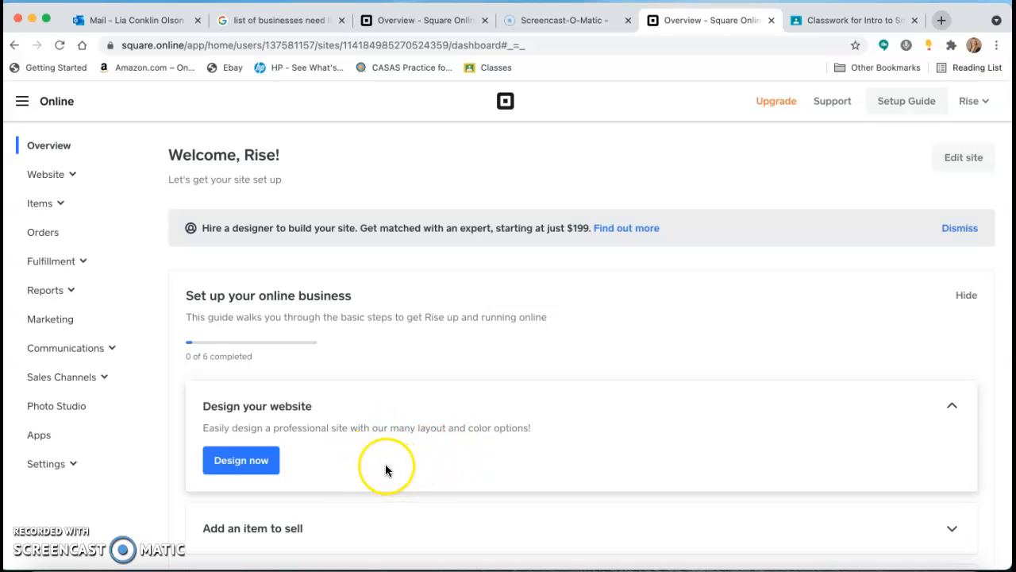
click(243, 460)
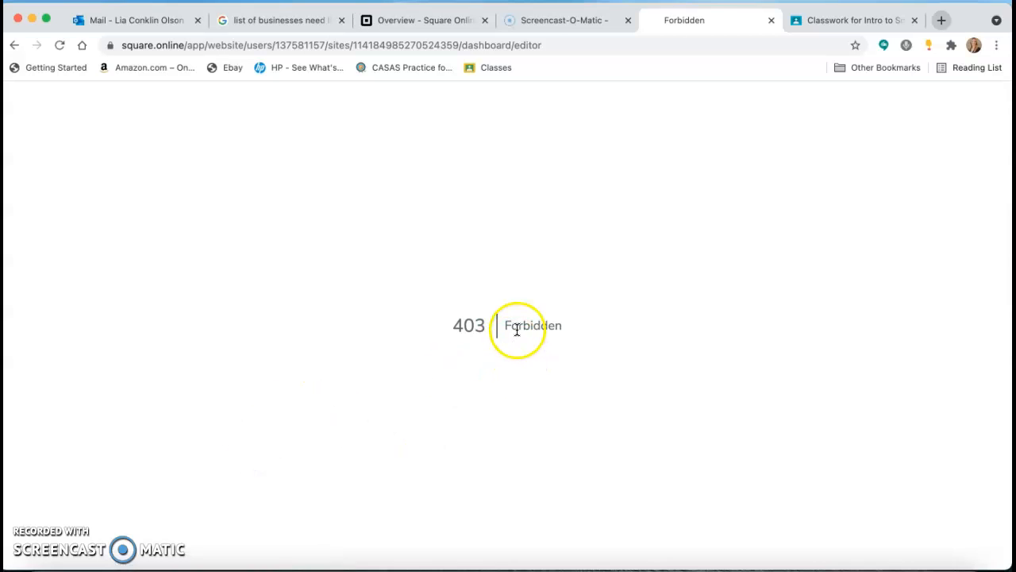
click(15, 46)
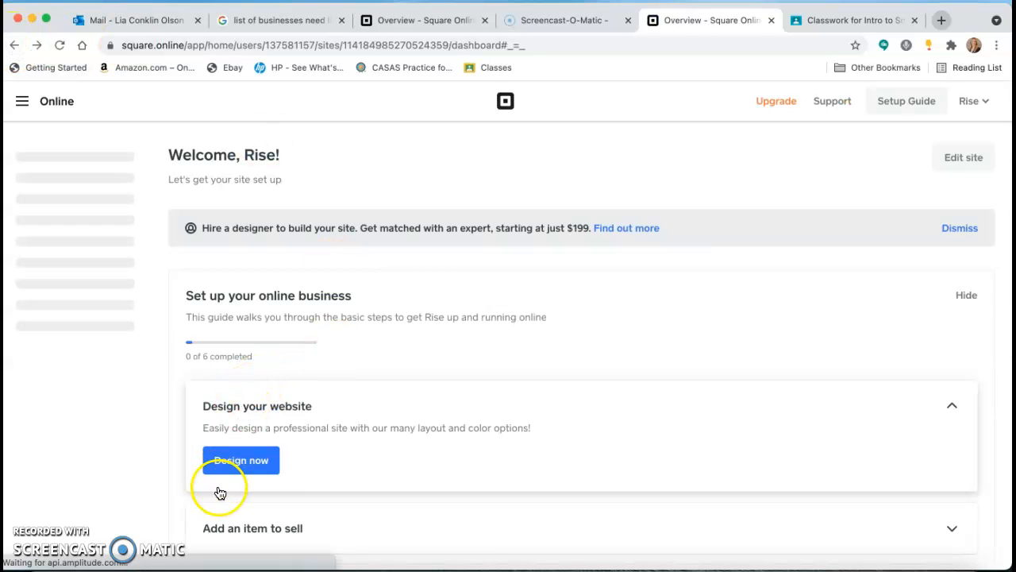
click(238, 462)
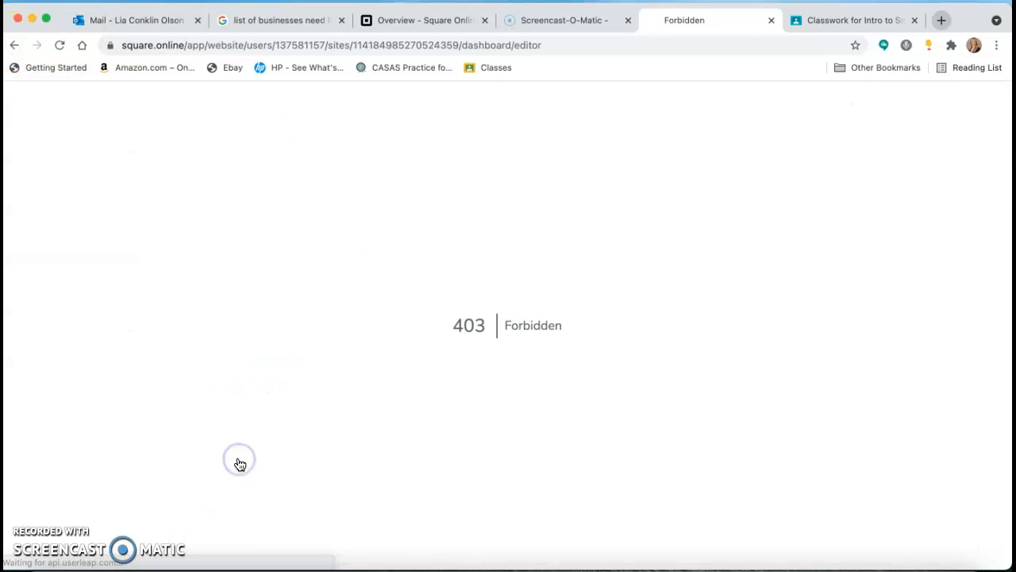
click(14, 46)
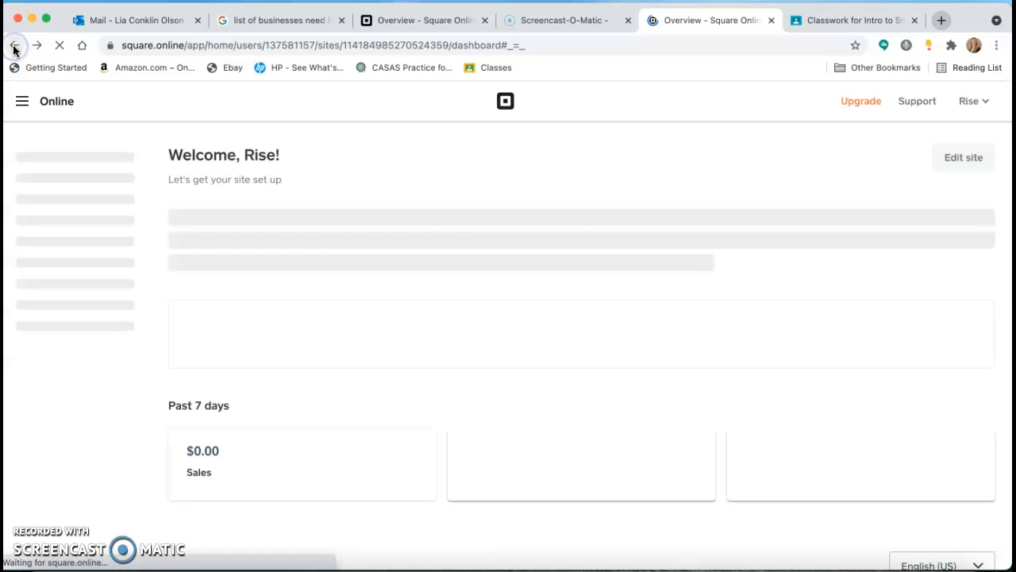
Step: Start designing the Rise website from its Square Online setup guide
click(405, 21)
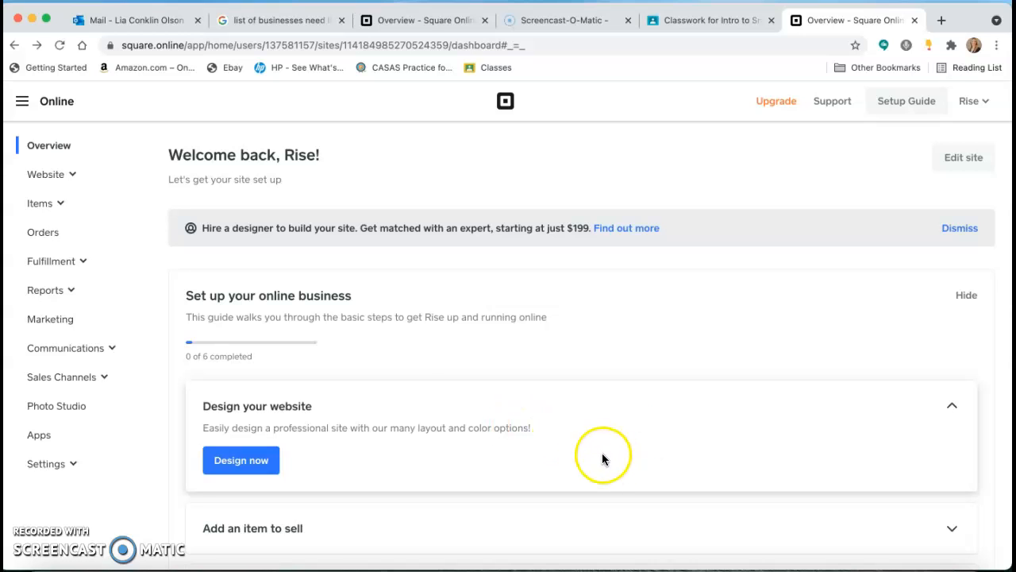
click(246, 466)
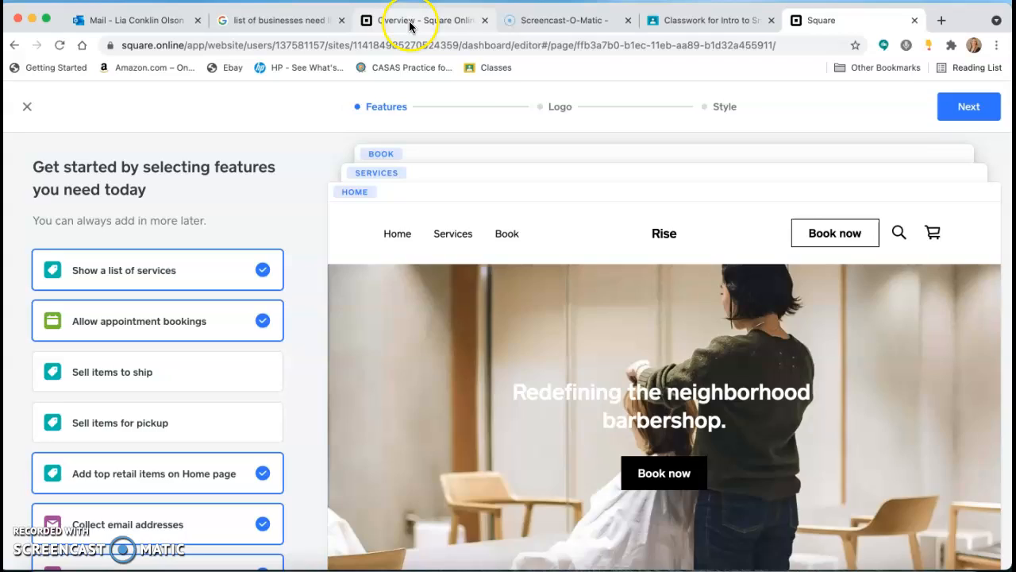
Step: Try to open the website designer for Business 2, close that page, and return to the Rise site designer
click(409, 24)
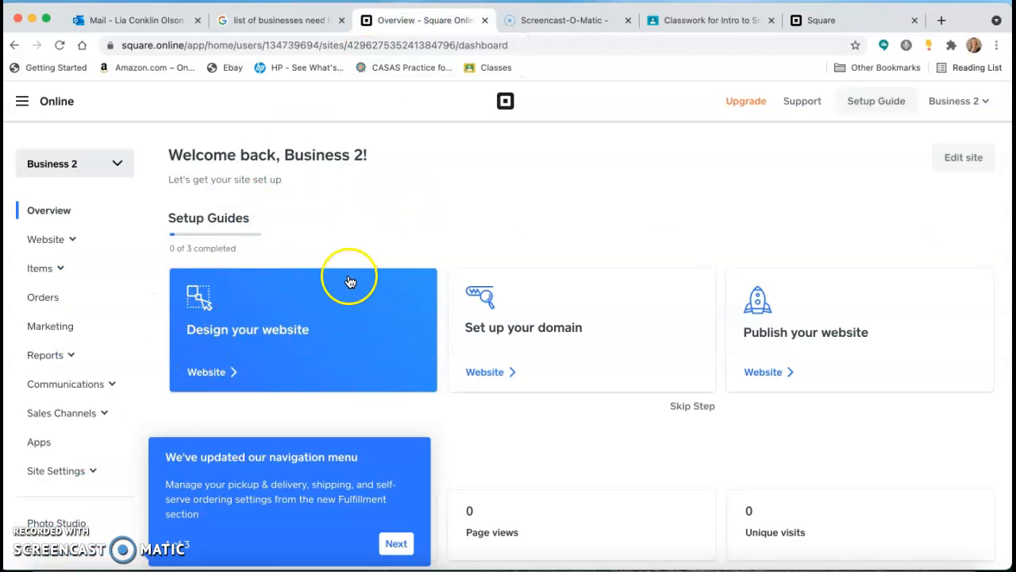
click(286, 333)
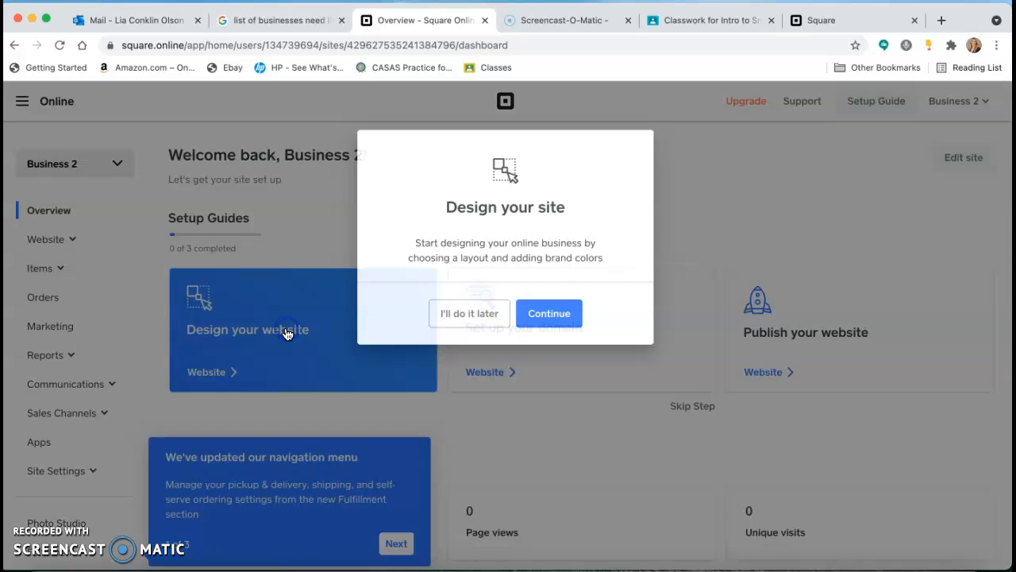
click(548, 314)
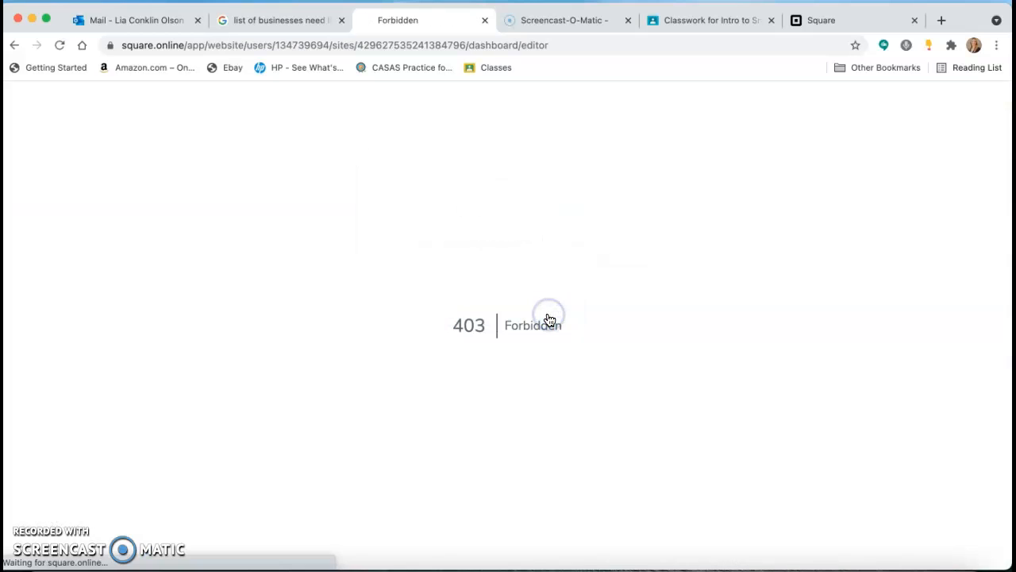
click(484, 22)
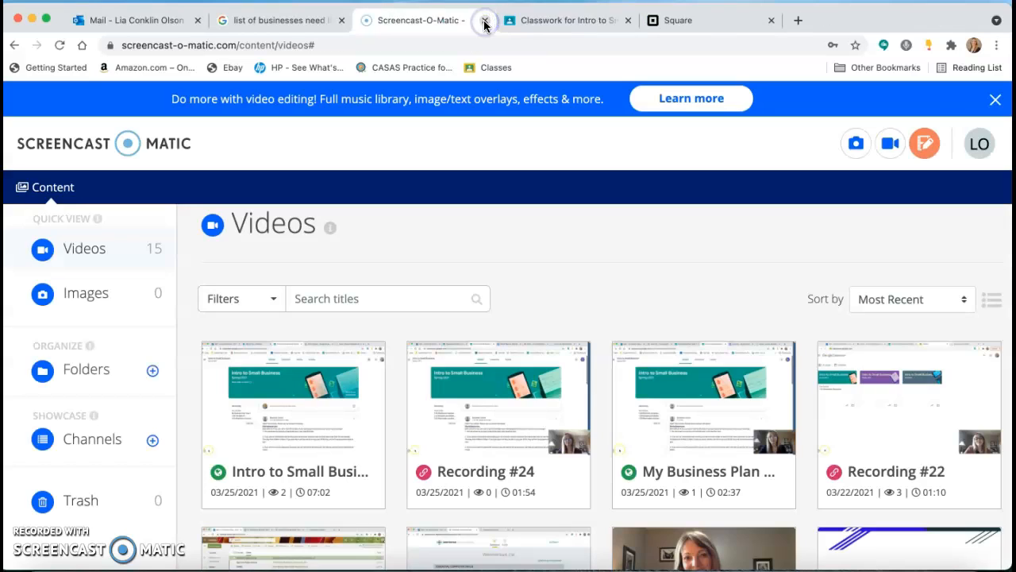
click(690, 22)
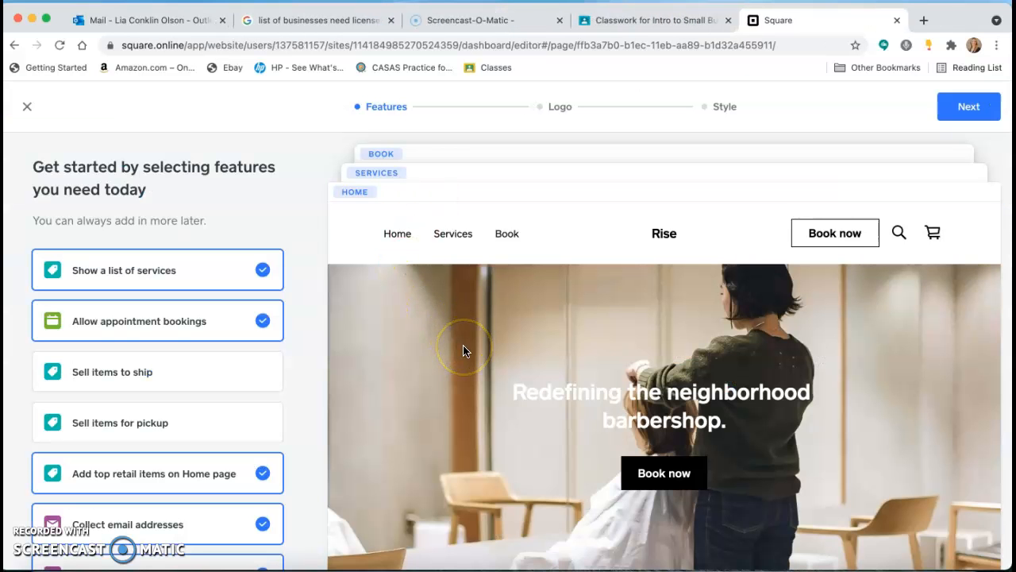
Step: Add the features for selling items to ship and selling items for pickup to the site
scroll(465, 350, down, 2)
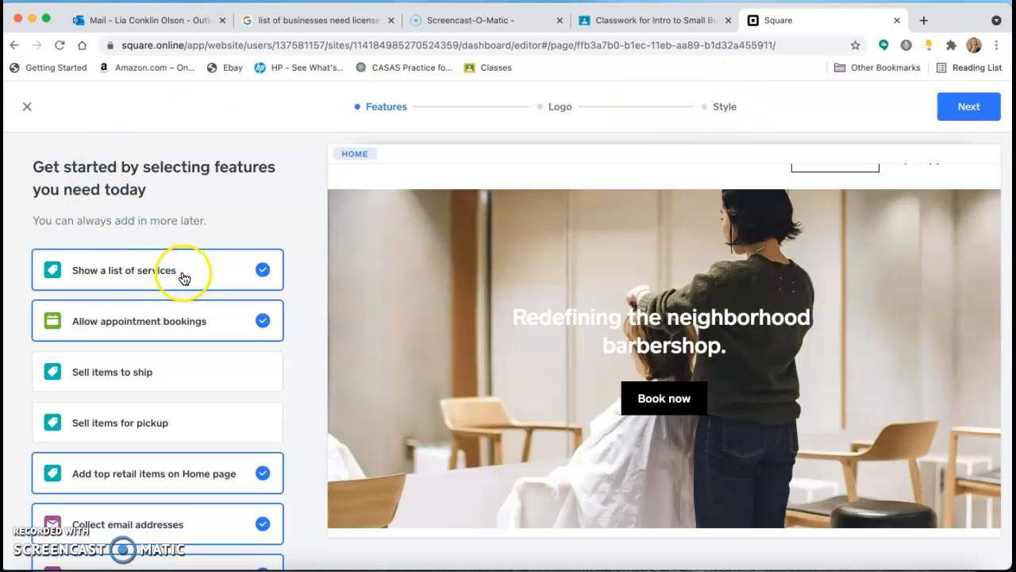
scroll(181, 270, down, 1)
scroll(180, 270, down, 3)
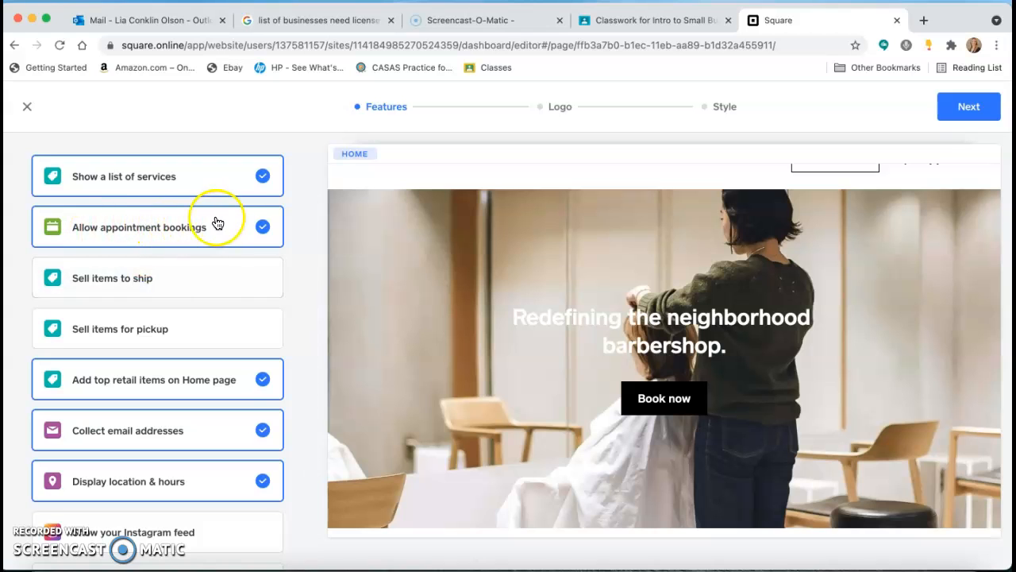
scroll(228, 221, down, 2)
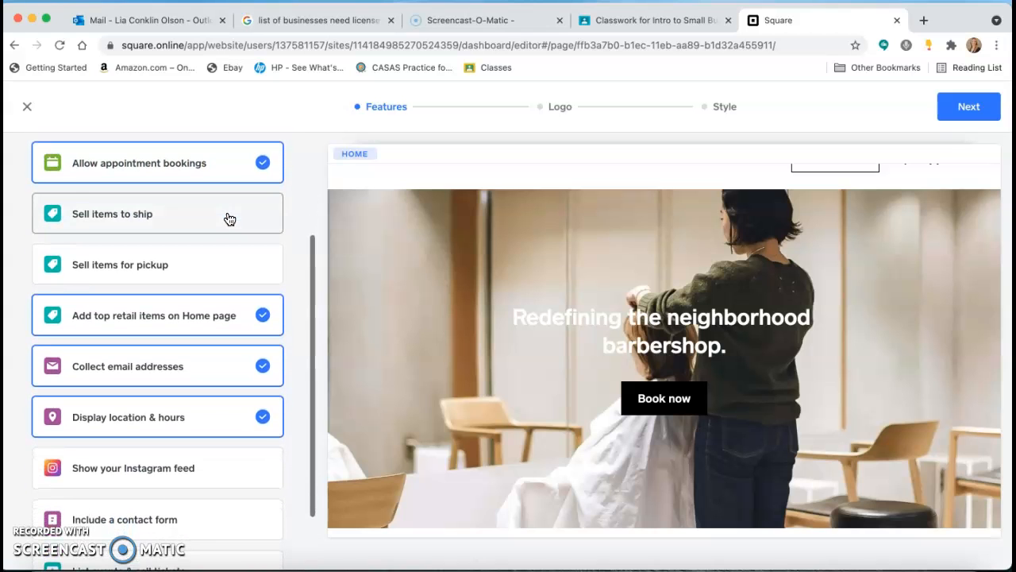
click(201, 212)
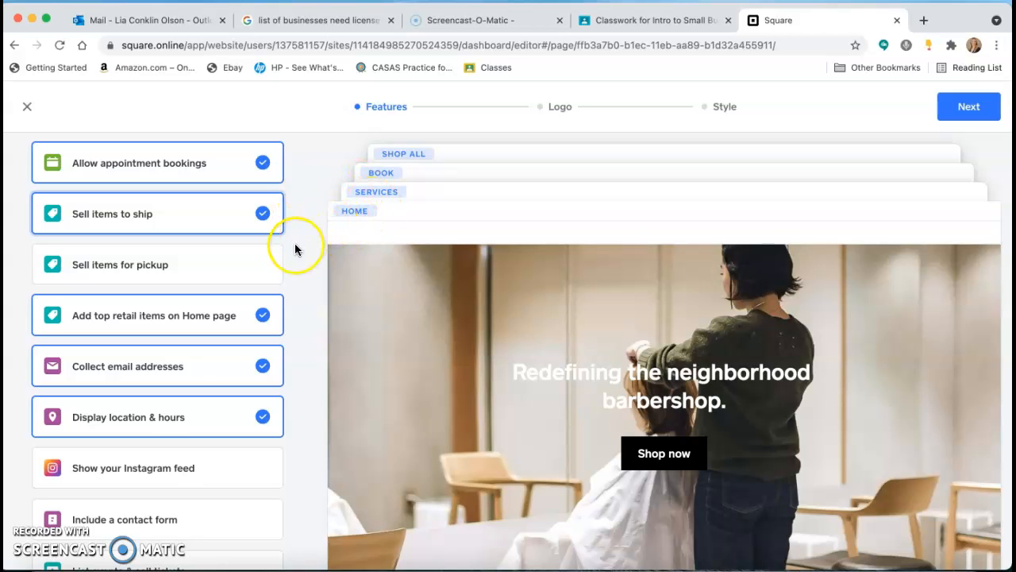
click(251, 268)
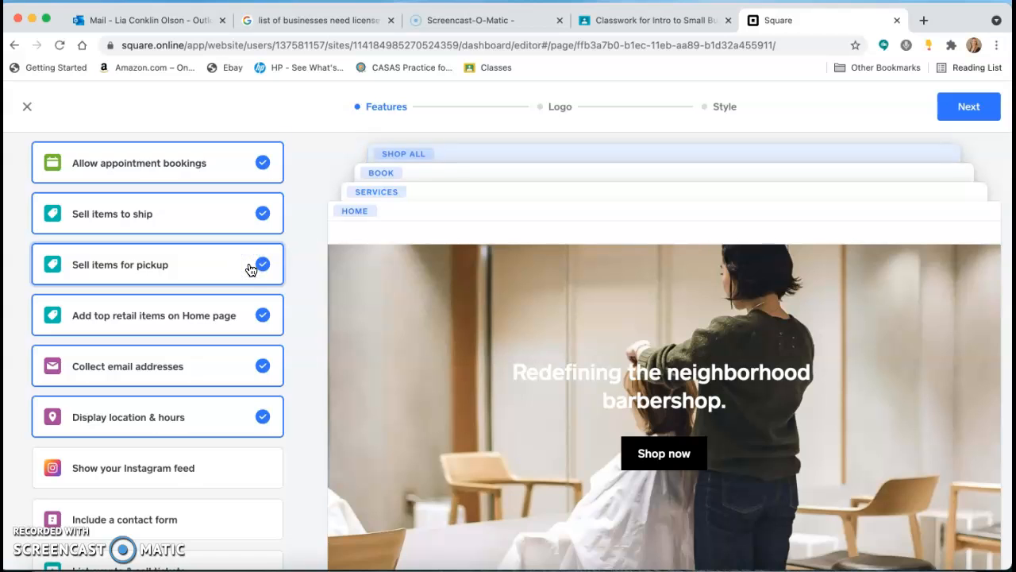
Step: Add the contact form and the events and ticket sales features, and complete the feature selection
scroll(251, 270, down, 1)
scroll(249, 268, up, 1)
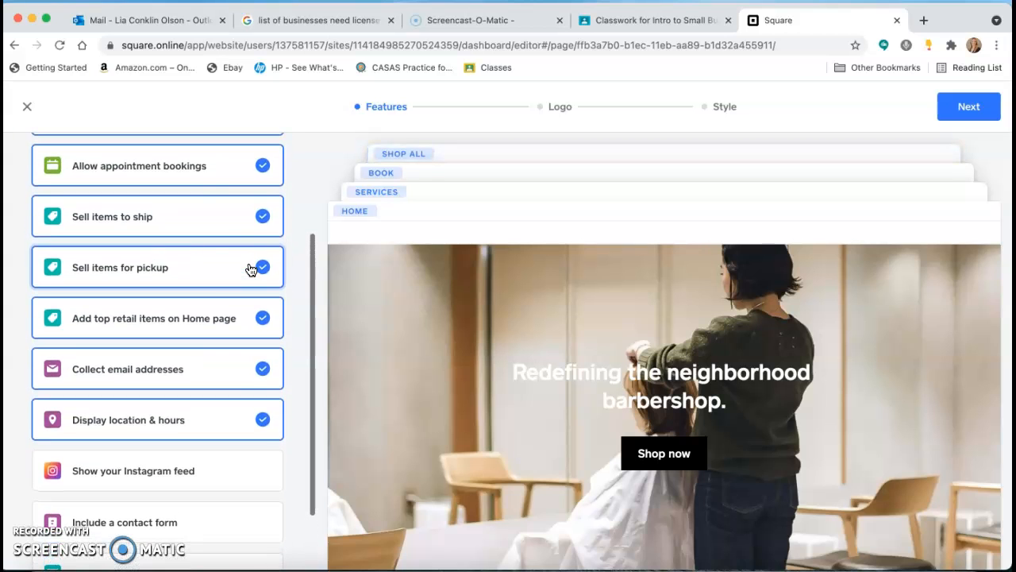
scroll(220, 405, down, 2)
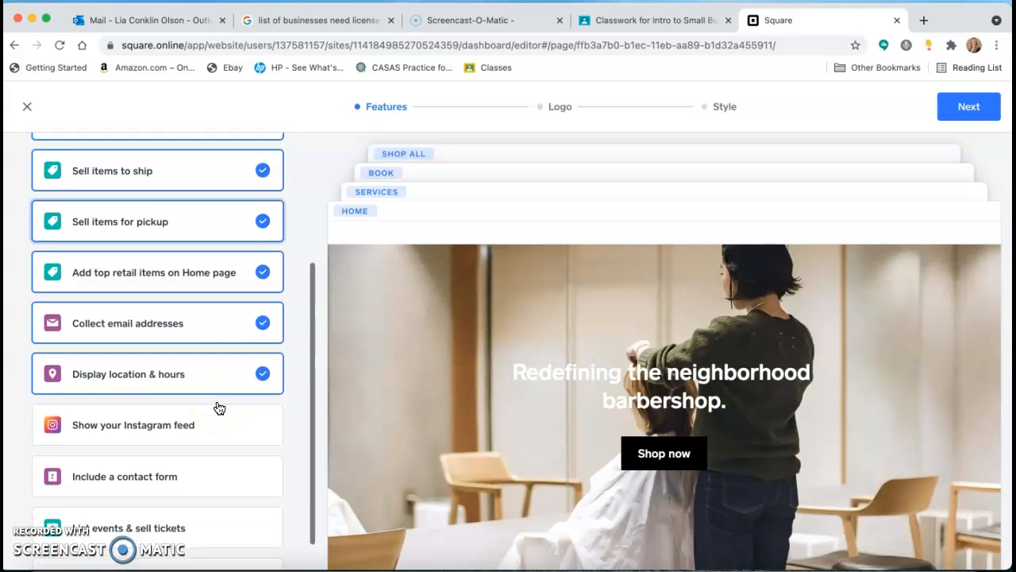
scroll(220, 408, down, 1)
click(219, 387)
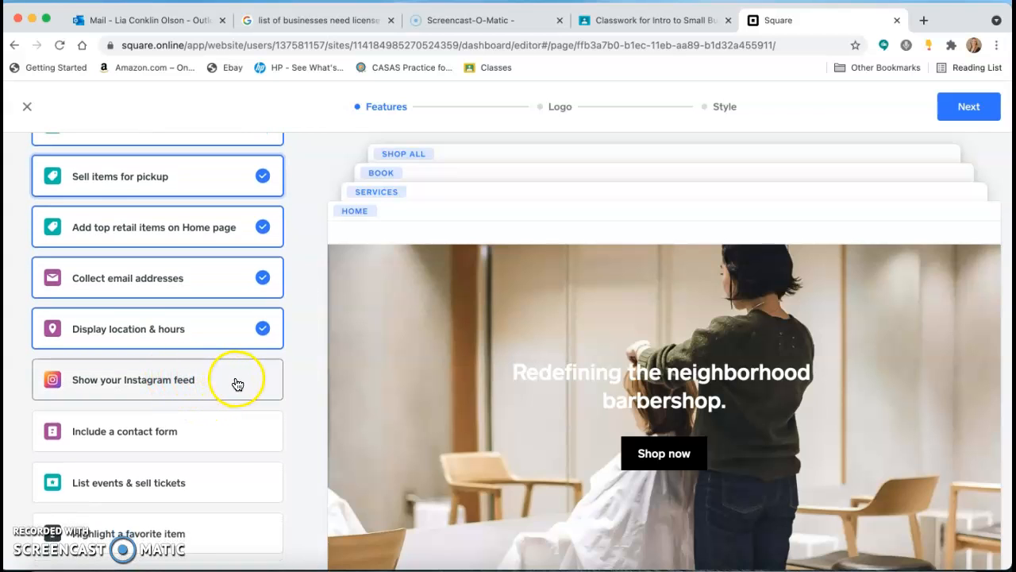
click(215, 438)
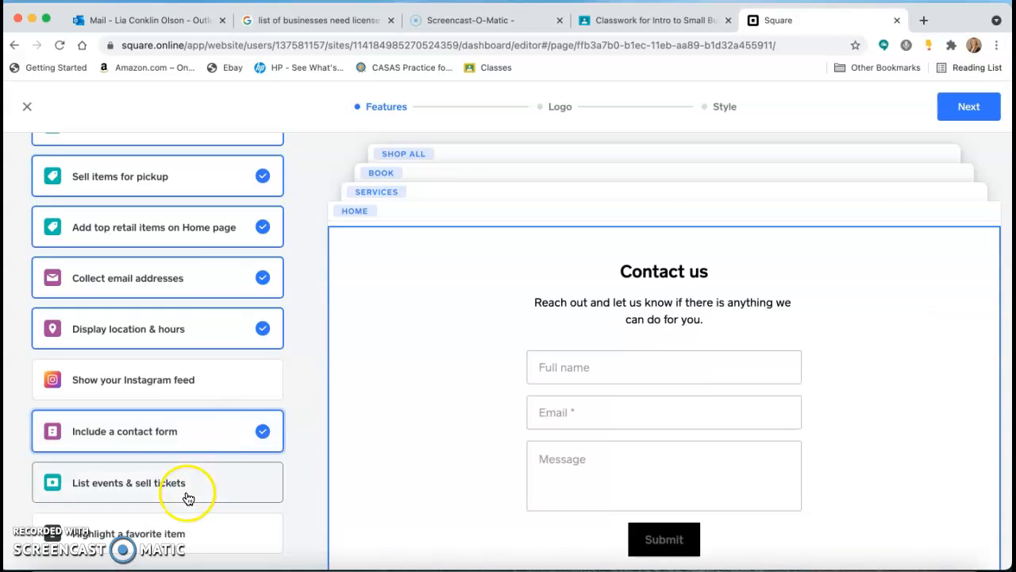
click(238, 477)
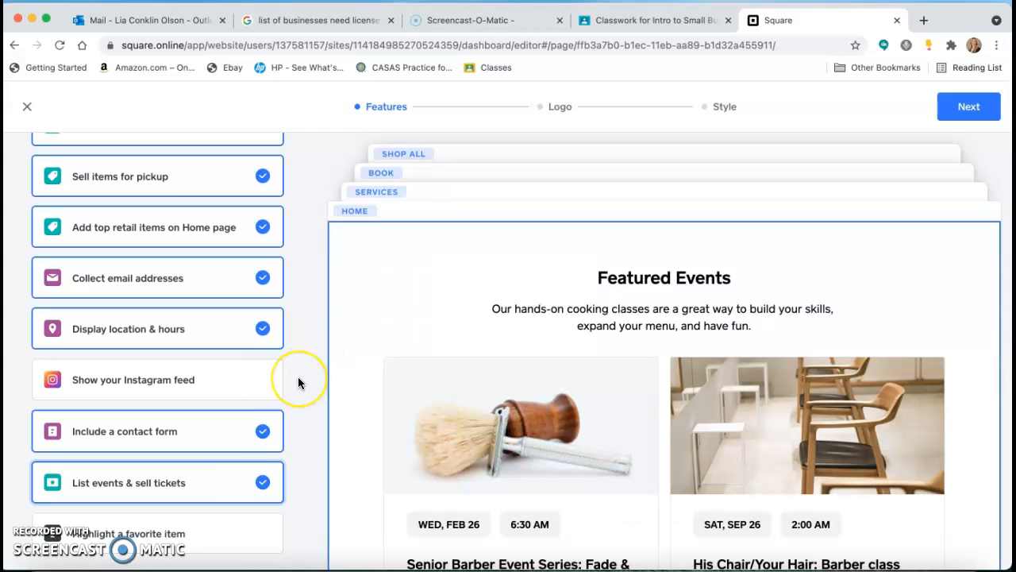
scroll(238, 233, up, 5)
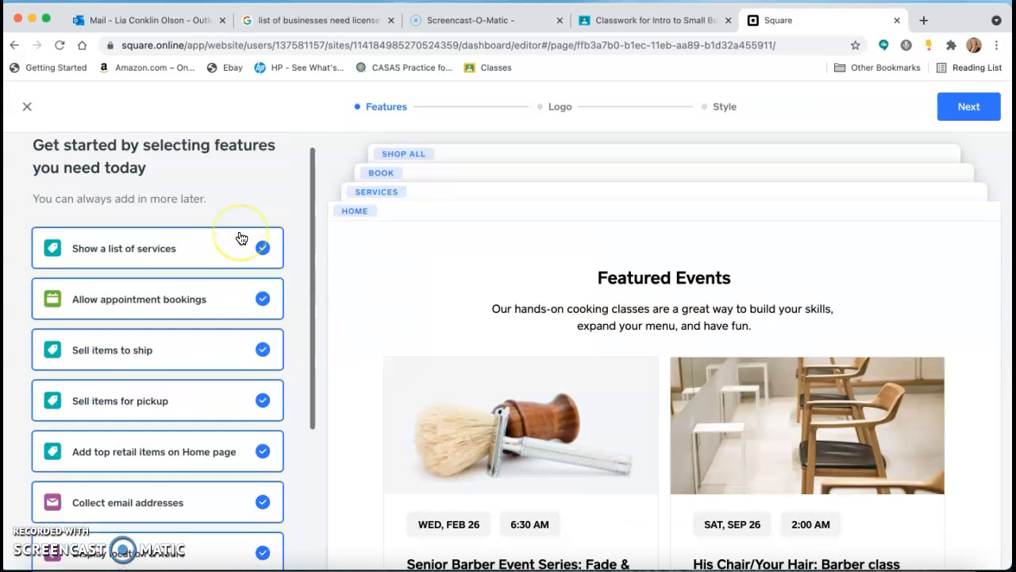
scroll(238, 233, down, 5)
scroll(241, 238, up, 5)
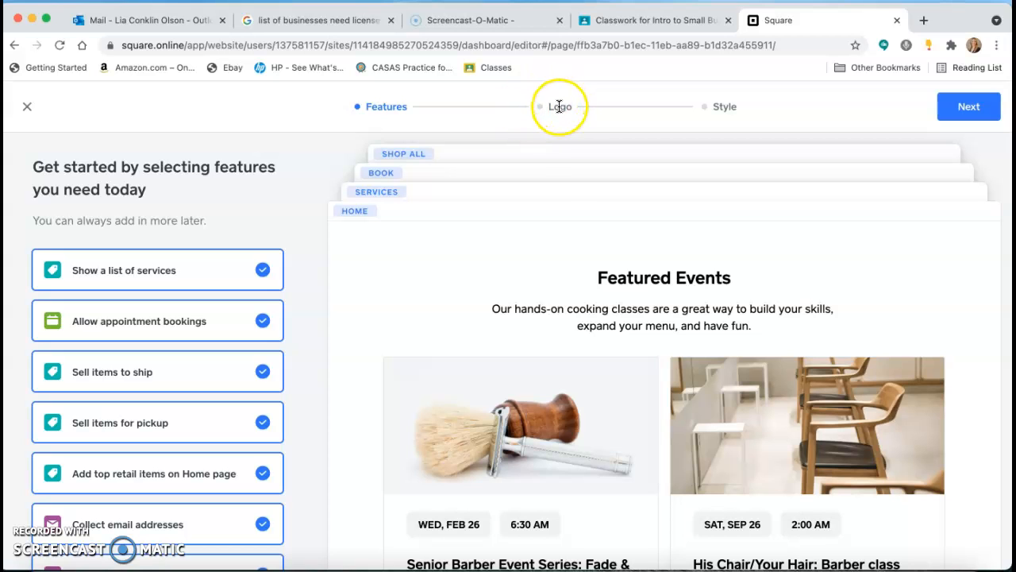
click(964, 112)
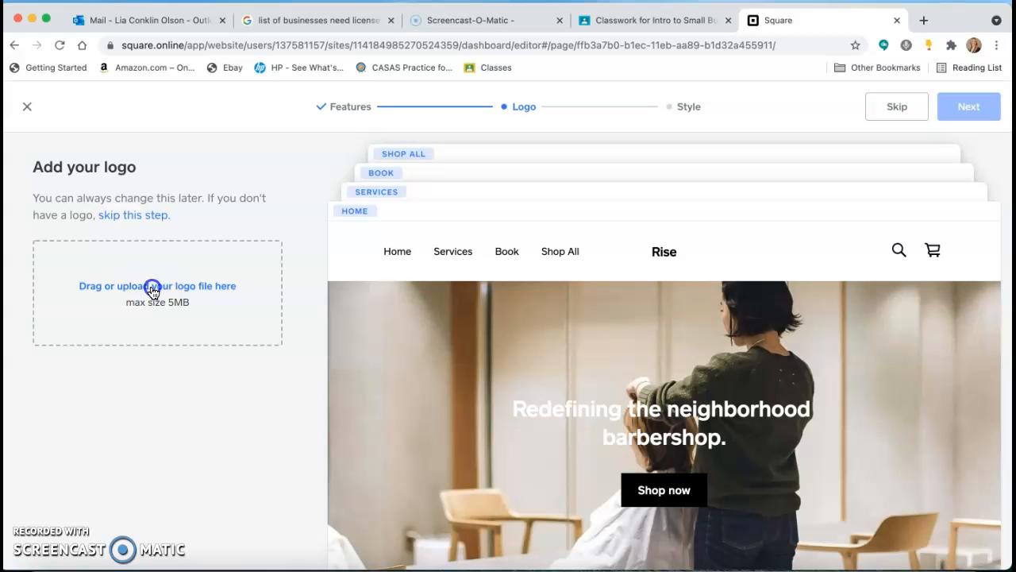
Step: Search the computer's files for "logo", upload 52b8b42d-7e50-4d80-954a-e105b41a58b3_200x200 (1).png as the site logo, and continue to the style stage
click(150, 287)
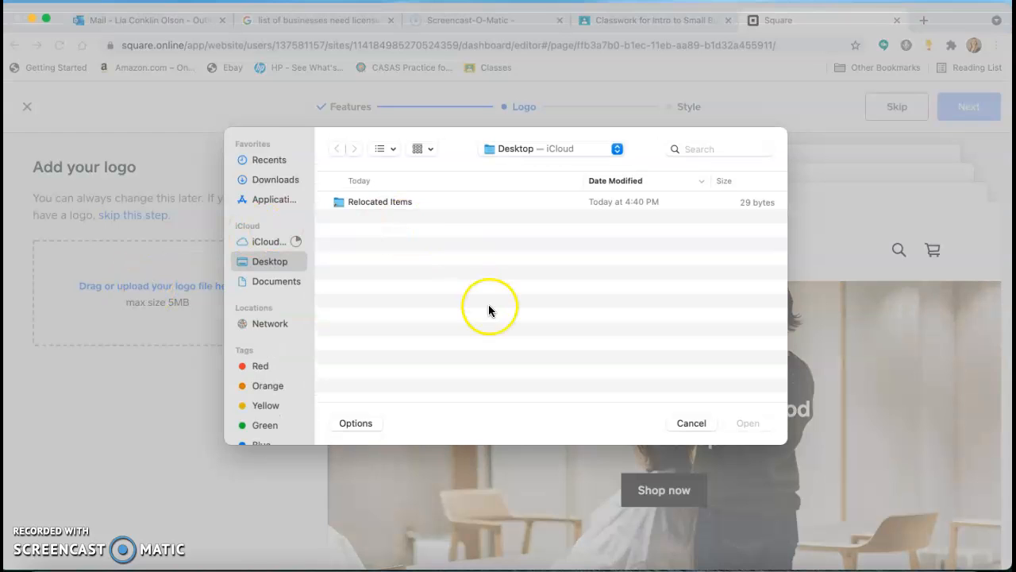
click(274, 183)
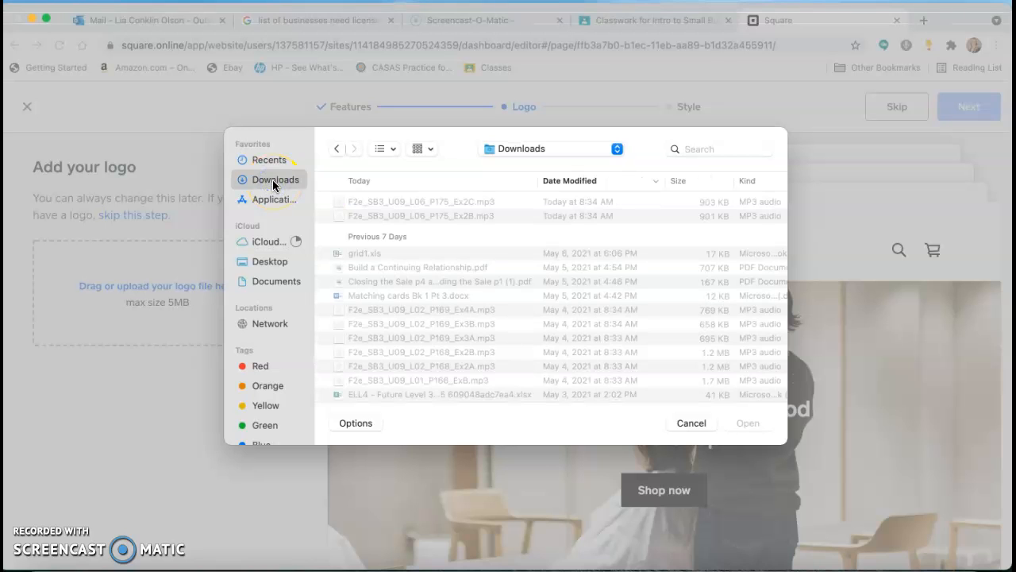
click(684, 146)
text(lo)
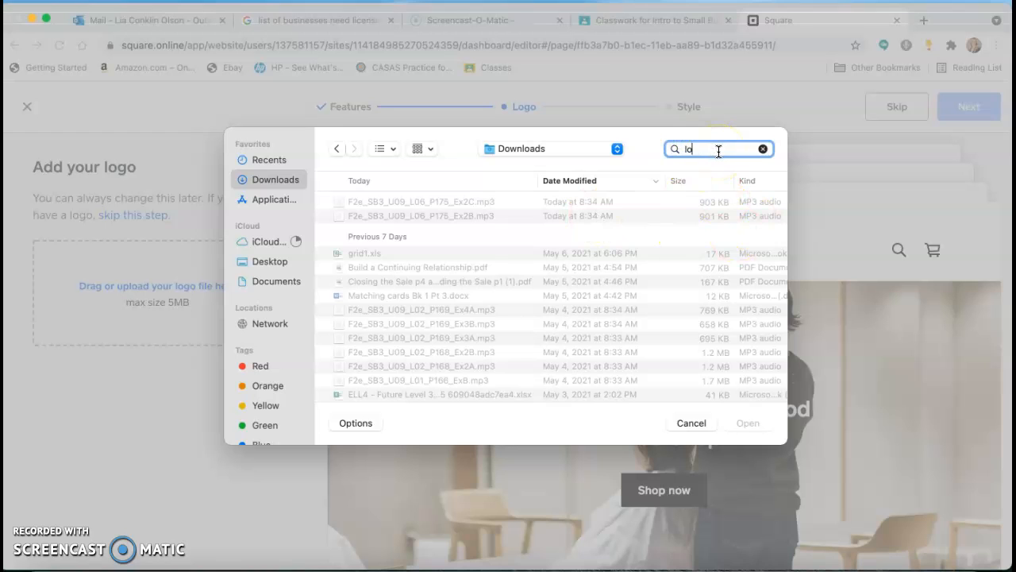
text(go)
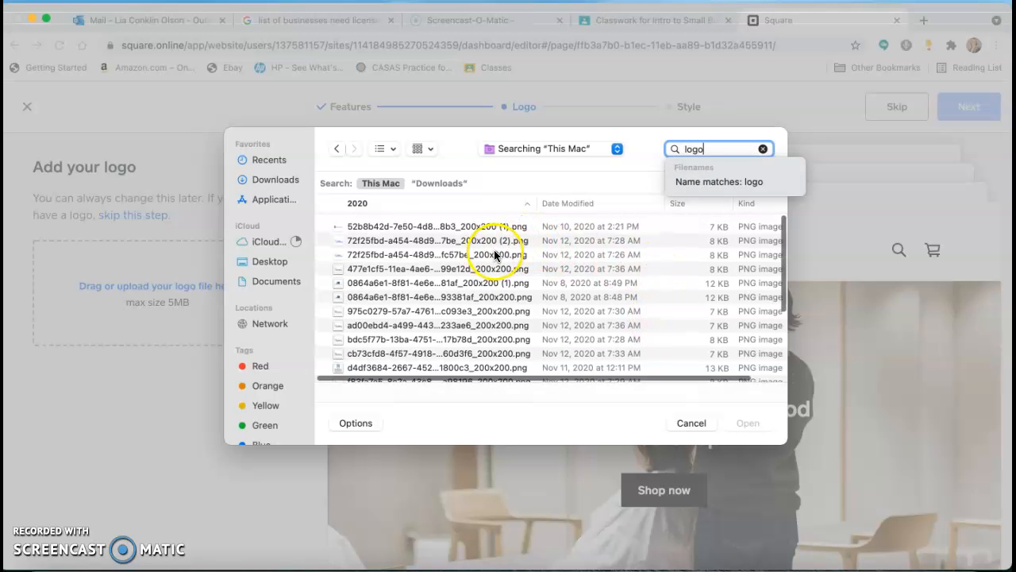
click(457, 226)
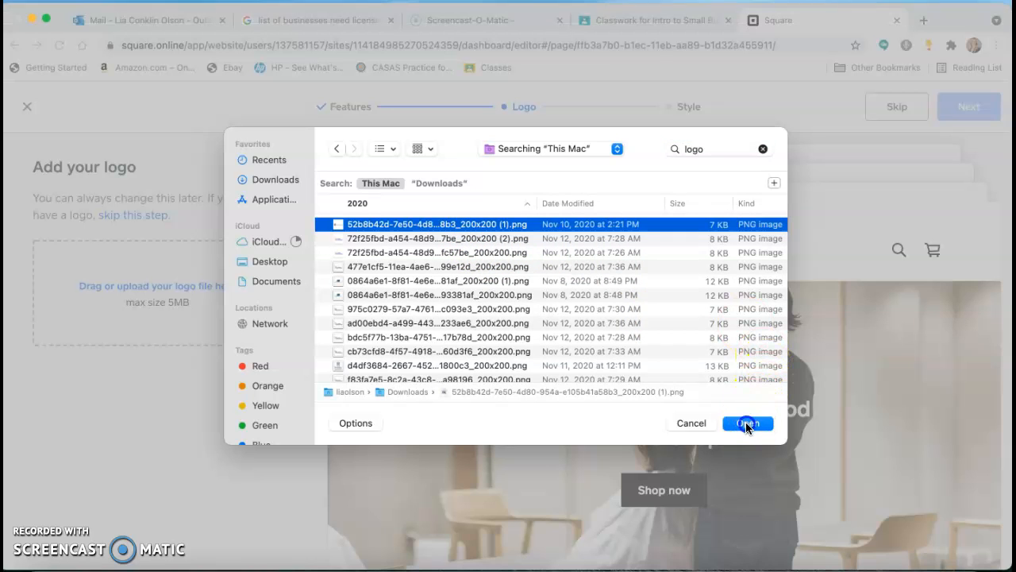
click(748, 423)
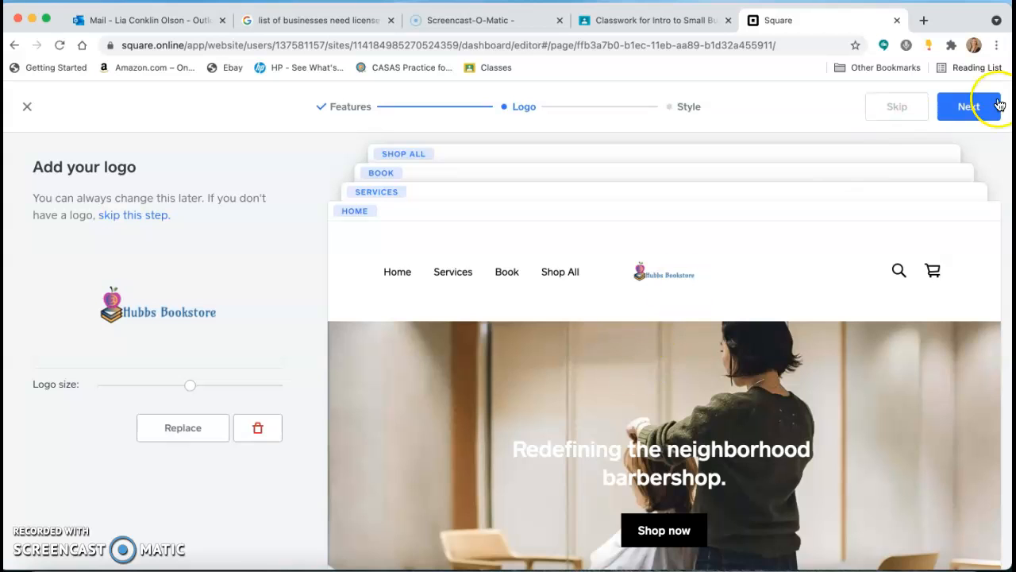
click(970, 110)
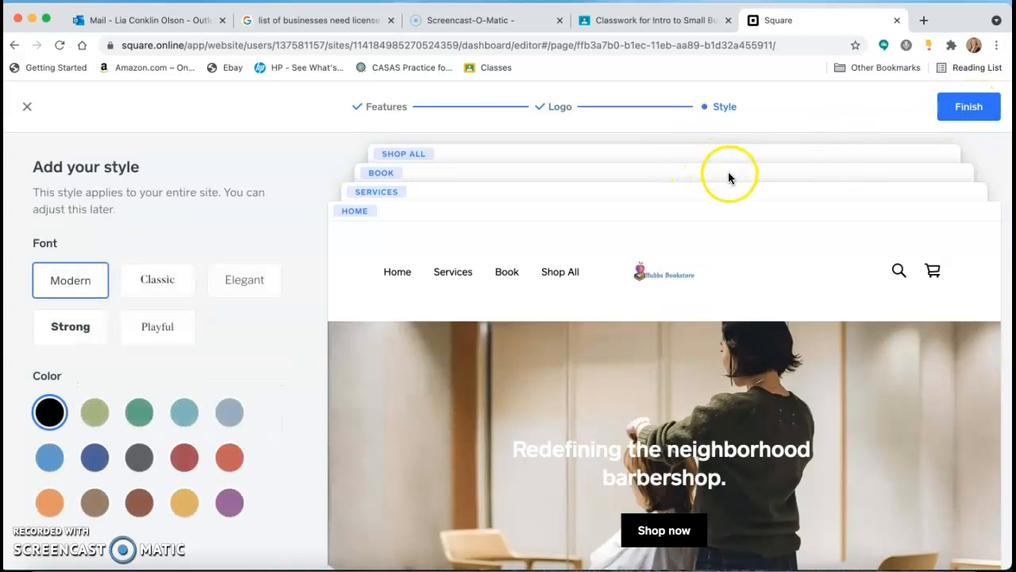
Step: Preview the Elegant font for the entire site and set the site font to Classic
scroll(289, 379, down, 1)
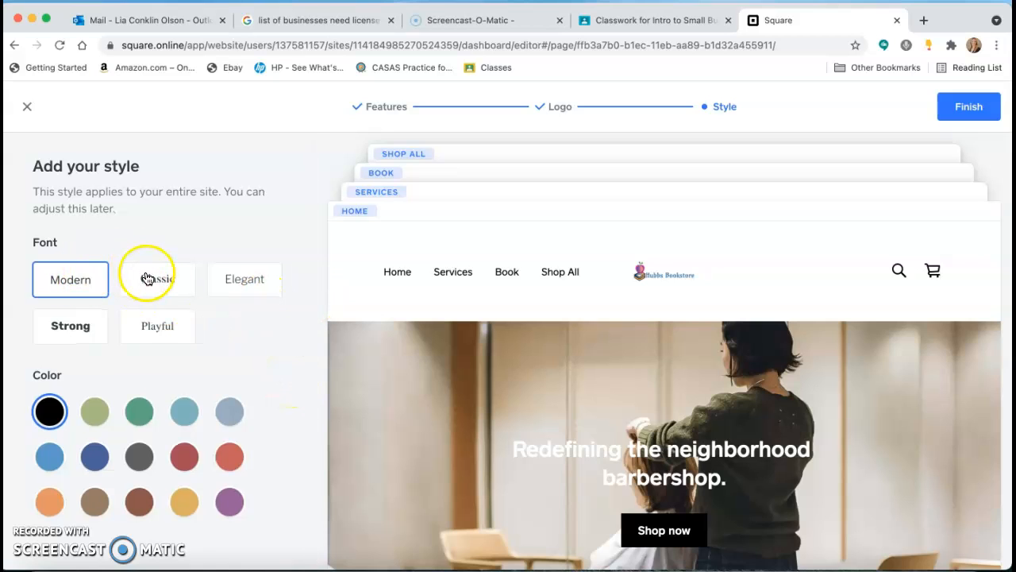
click(245, 284)
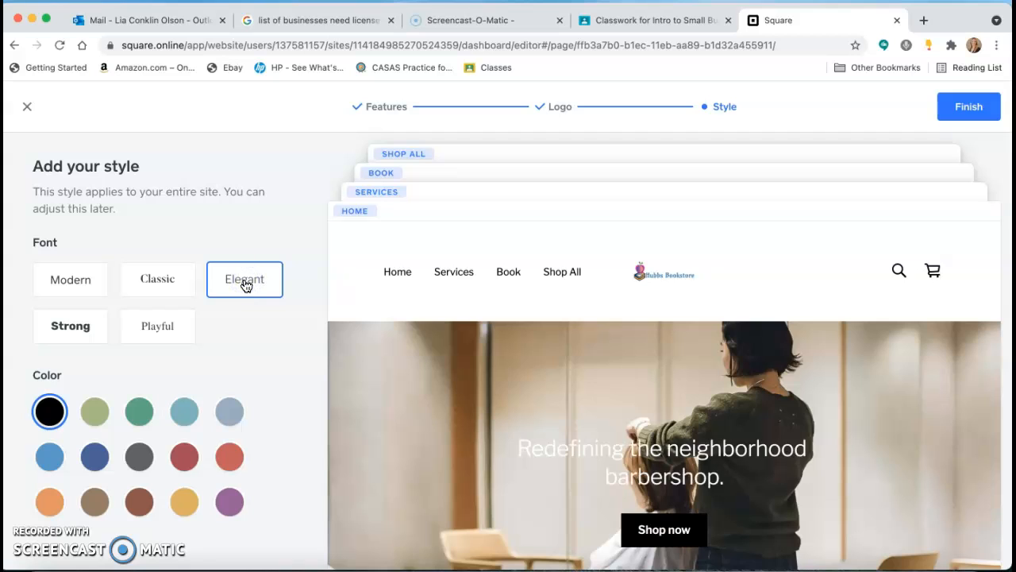
click(156, 284)
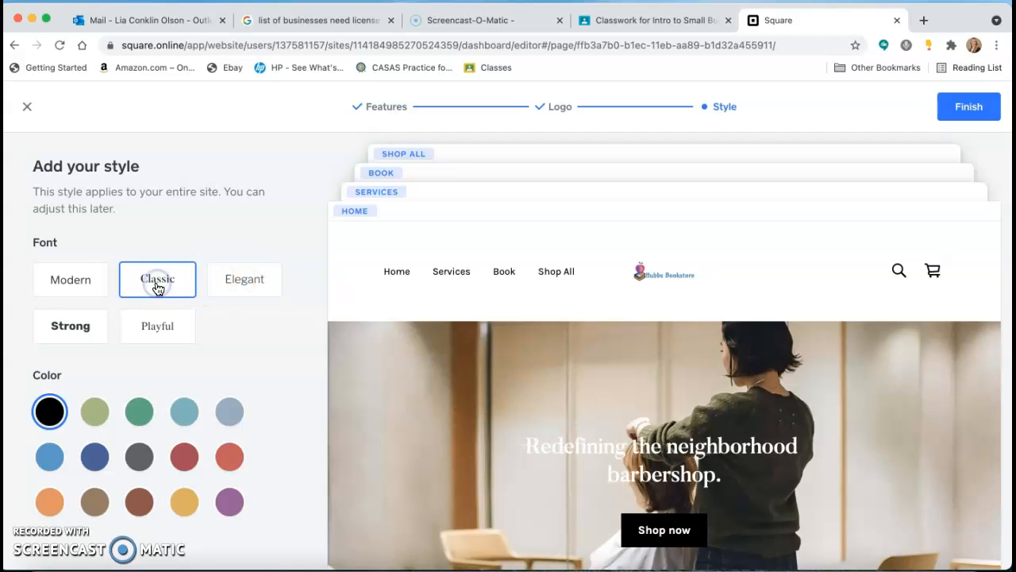
Step: Preview the Modern, Strong and Playful fonts for the site and set the site font to Elegant
click(78, 286)
click(71, 327)
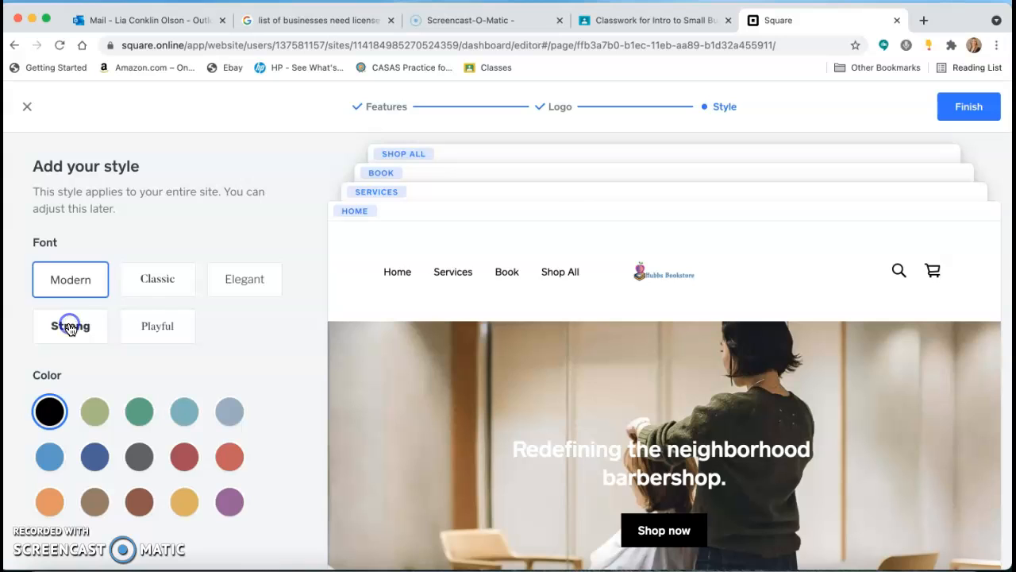
click(179, 332)
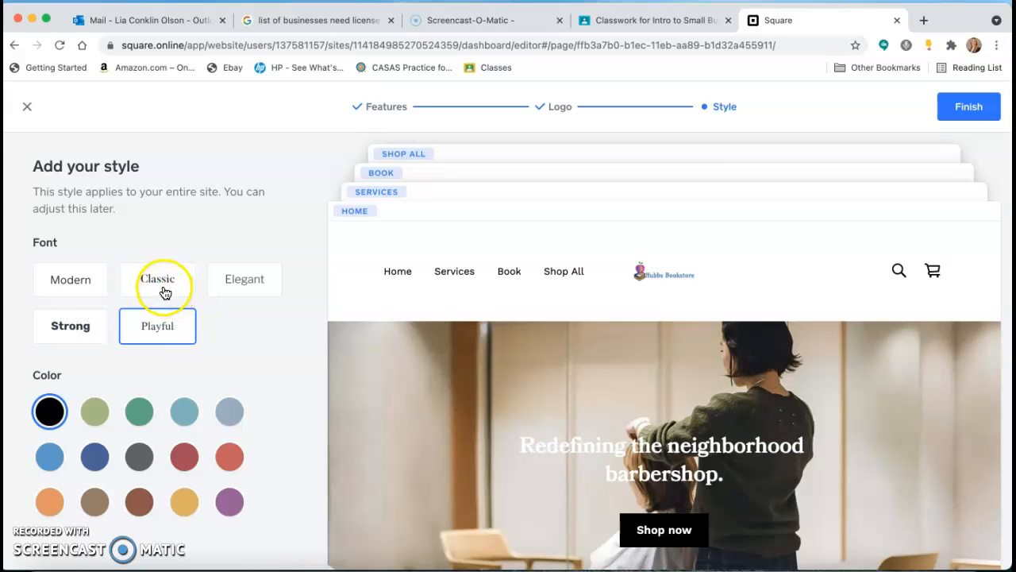
click(73, 277)
click(238, 282)
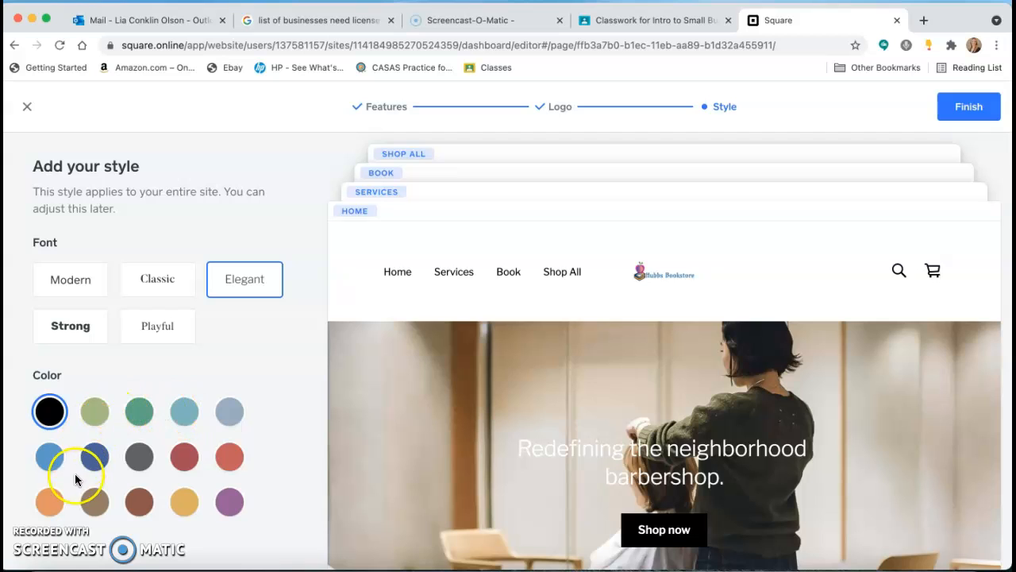
Step: Set the site color to light olive green and finish the style stage, skipping the domain setup
click(96, 414)
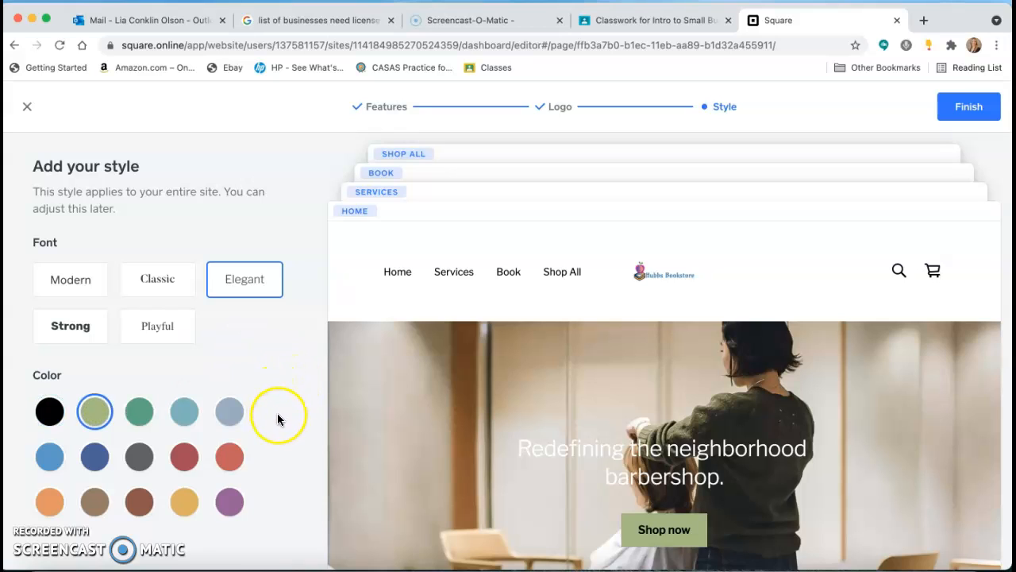
click(971, 110)
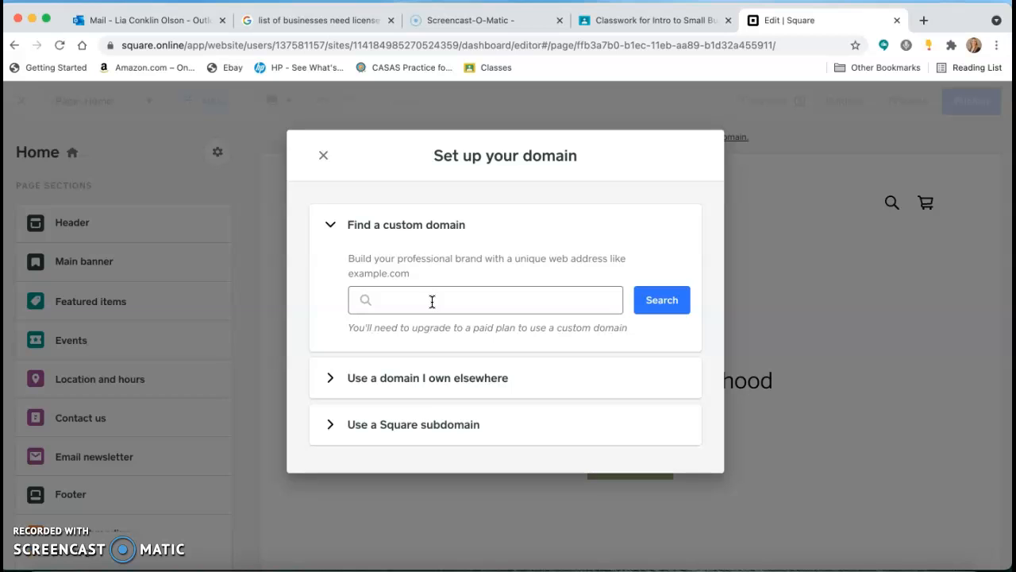
click(324, 155)
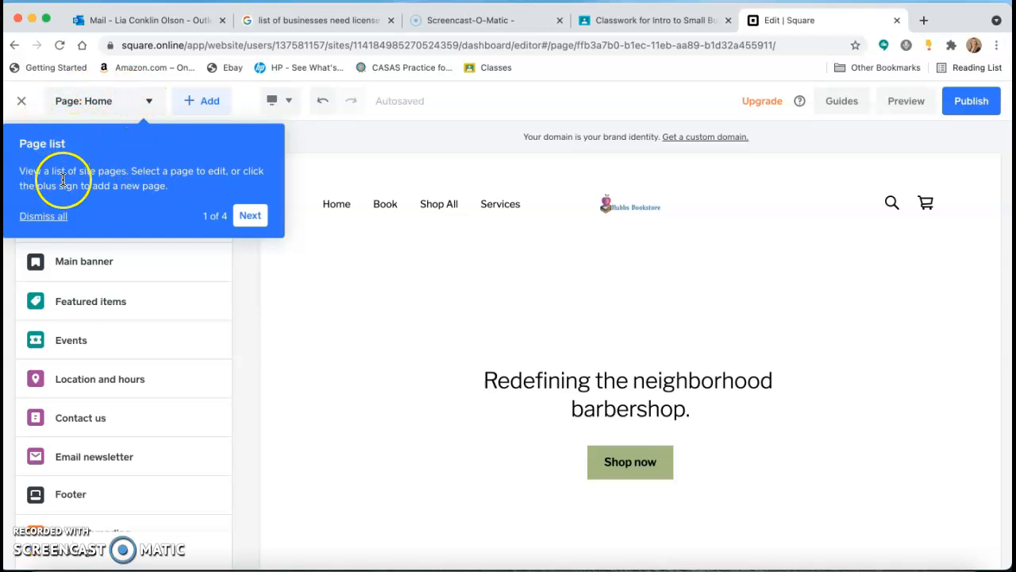
Step: Go through all four tips of the editor's introductory tour, from the page list to page sections, and exit the site editor
click(149, 104)
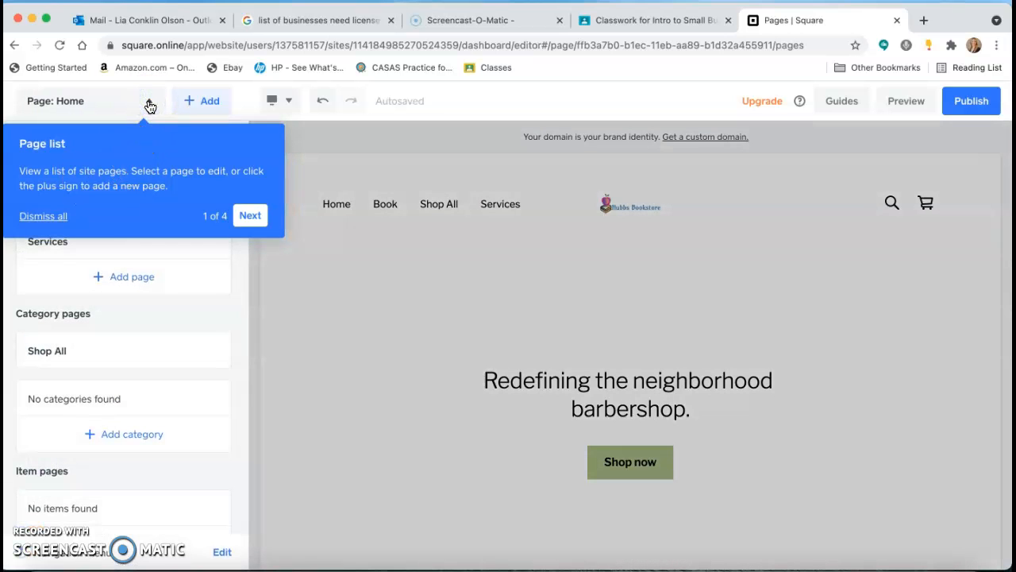
click(148, 103)
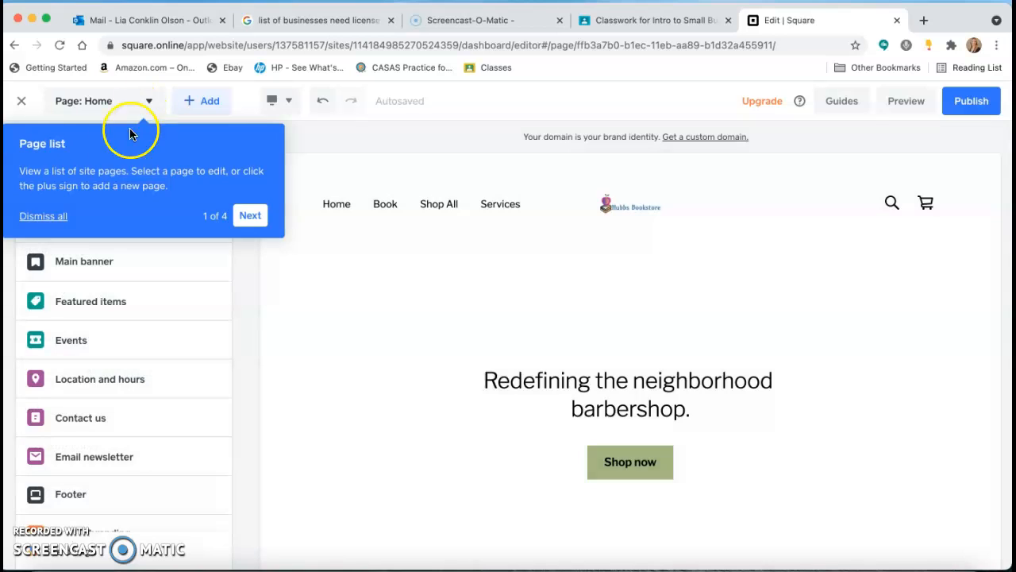
click(248, 216)
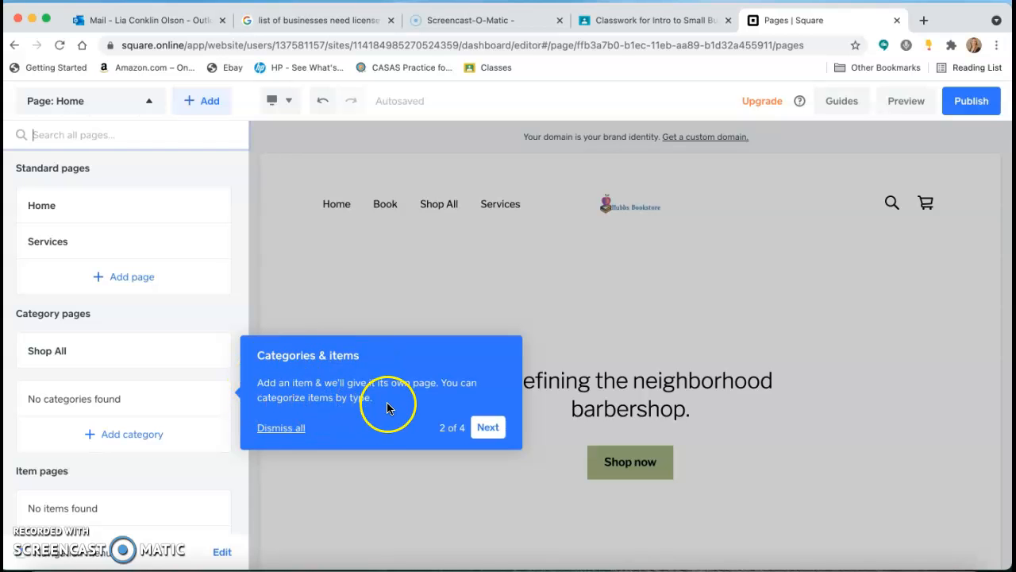
click(487, 427)
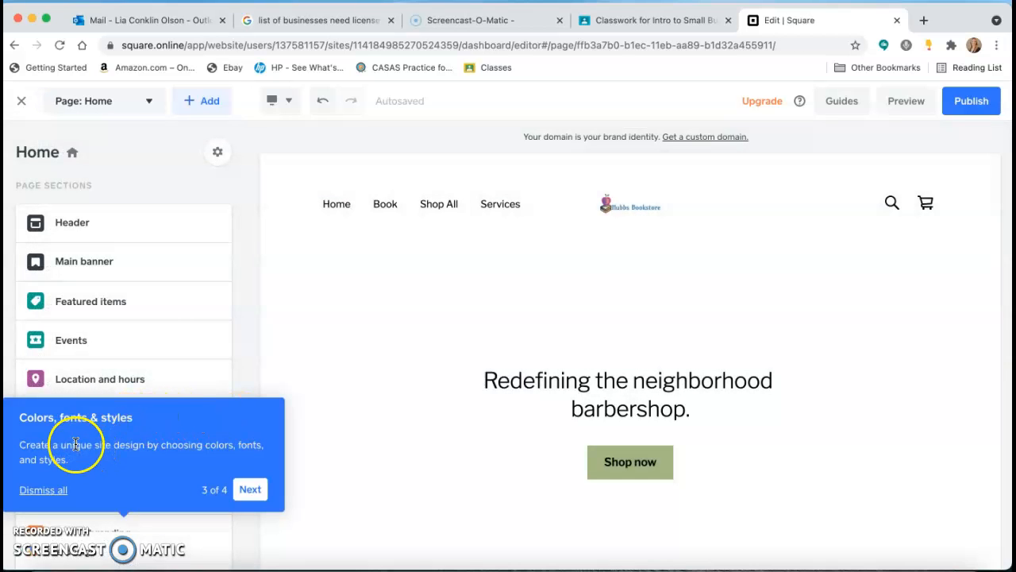
click(250, 490)
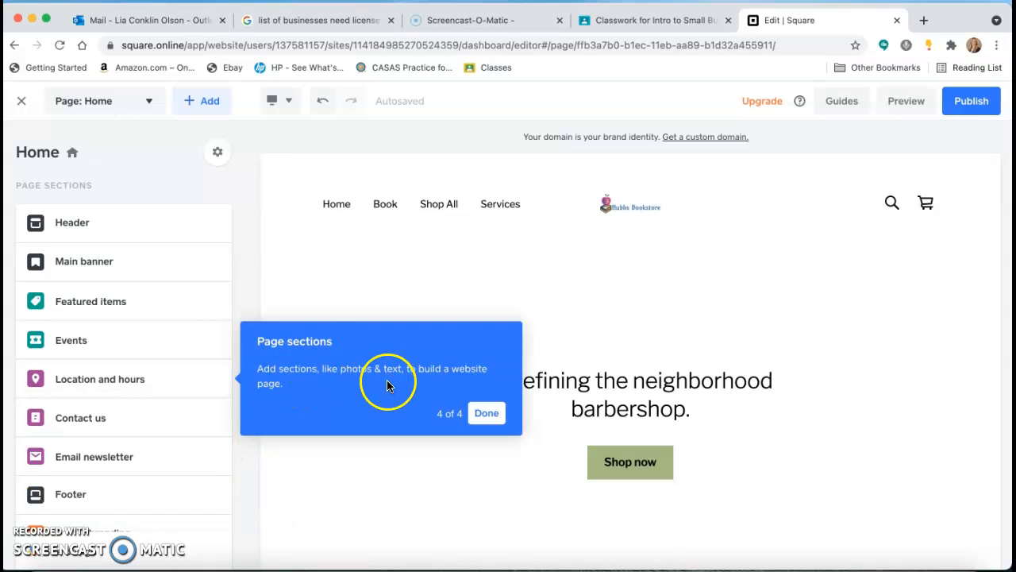
click(486, 413)
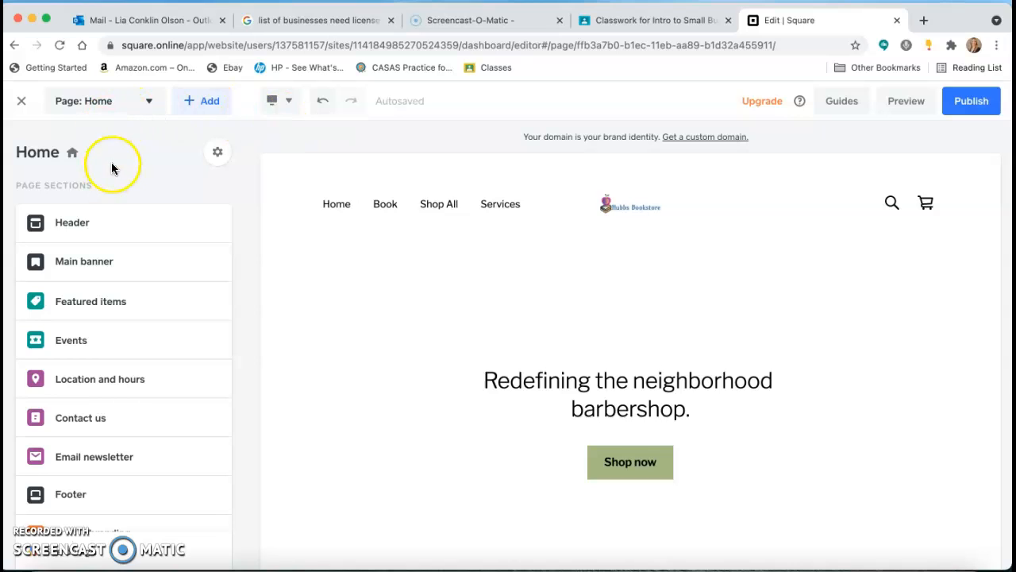
click(23, 105)
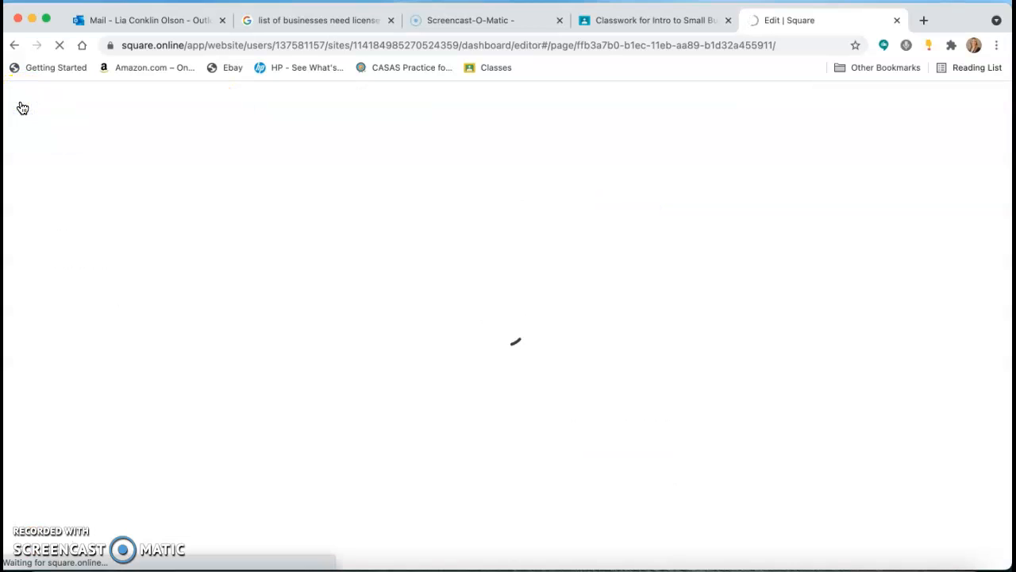